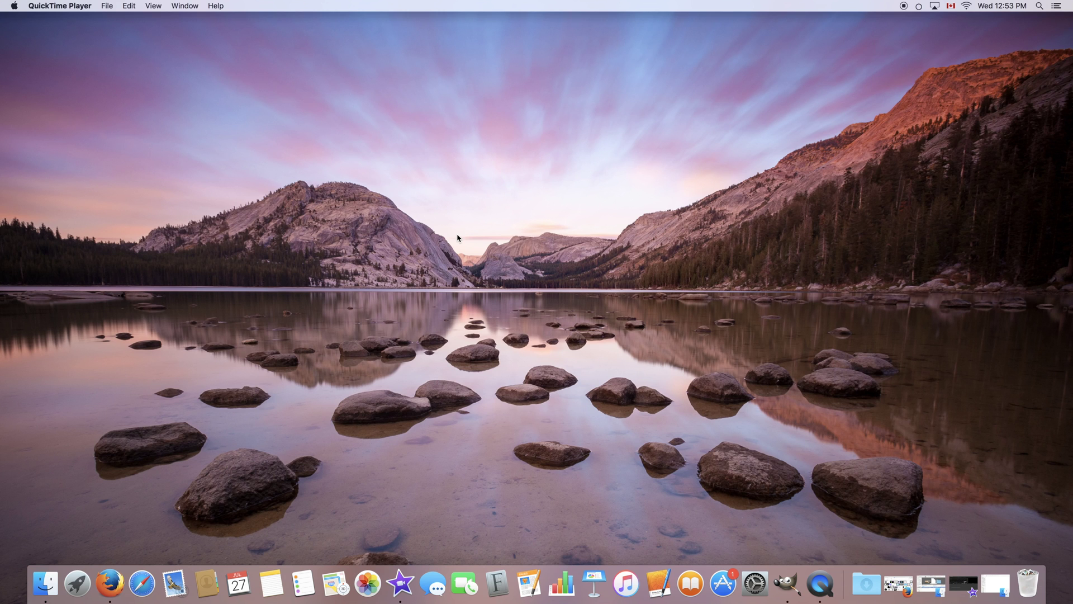
Step: Launch the App Store from the Dock
click(725, 585)
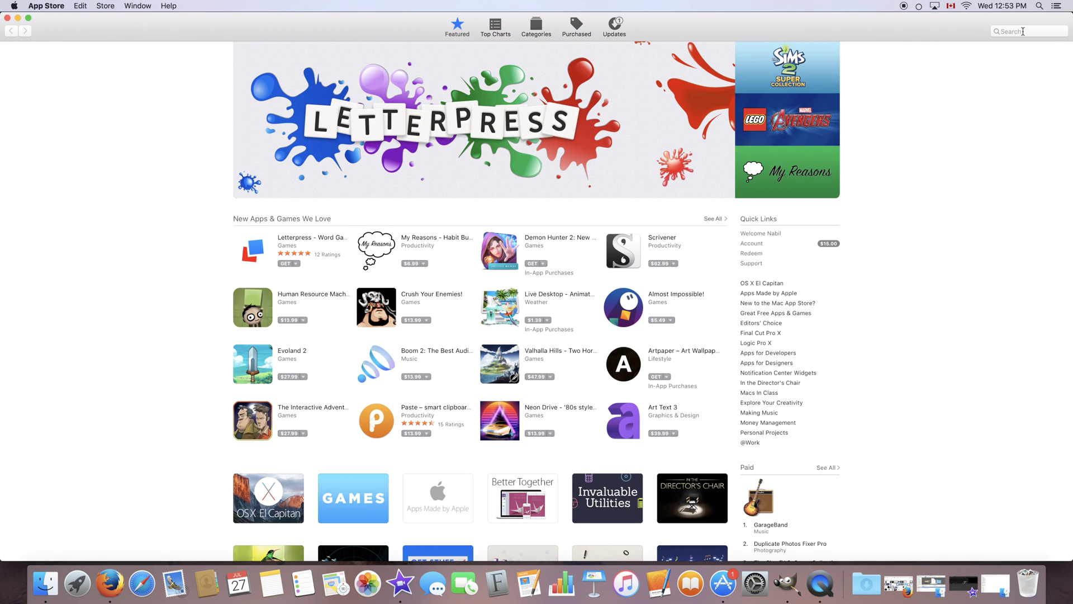
Step: Search the App Store for 'hiddenme free' and open the HiddenMe Free app page
click(1023, 31)
text(hiddenm)
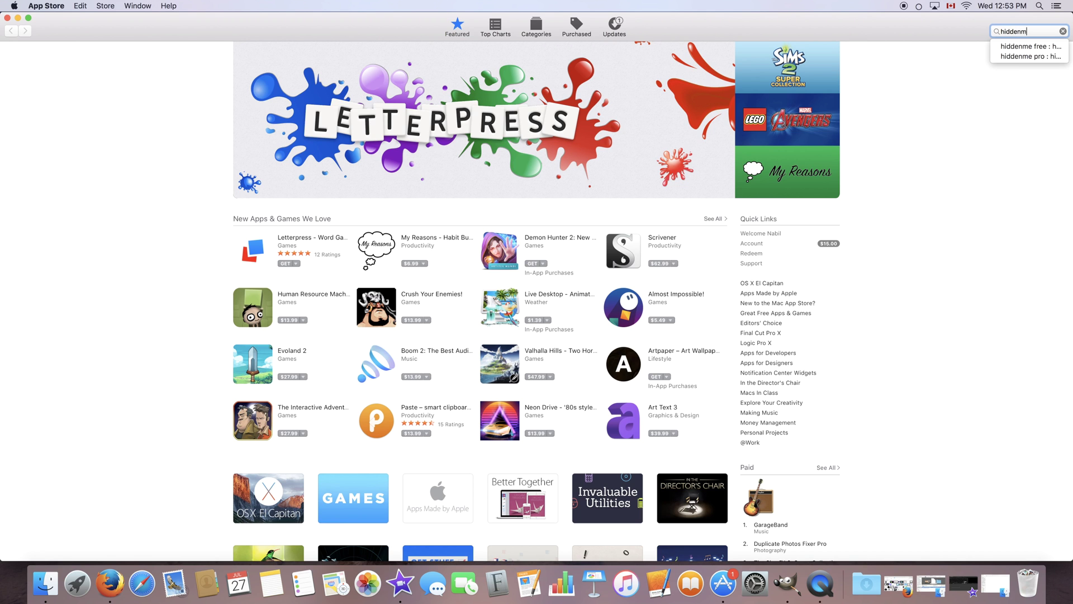
text(e free)
key(Return)
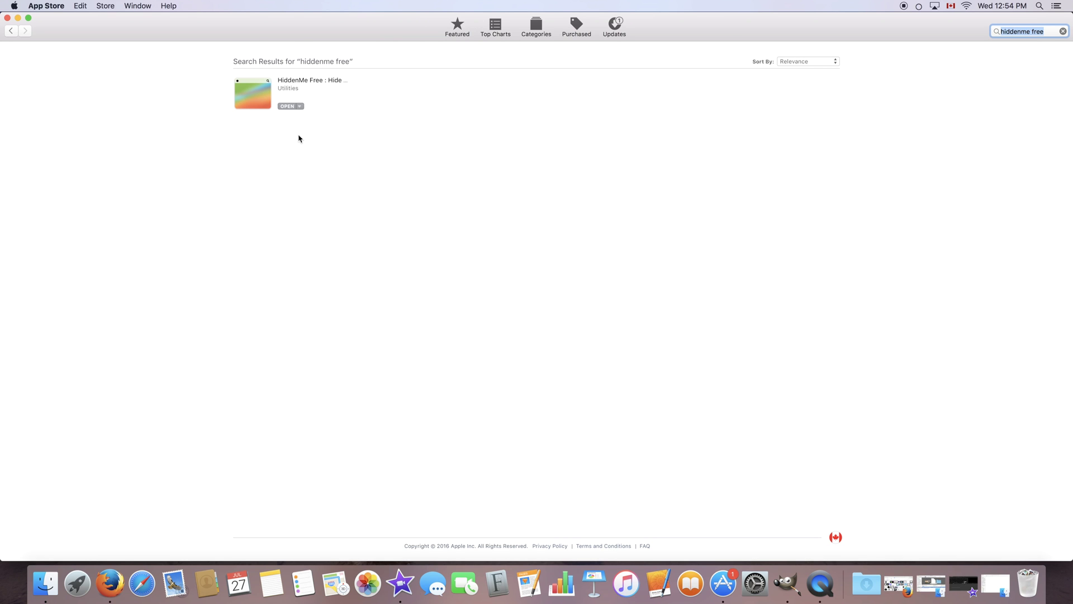
click(280, 85)
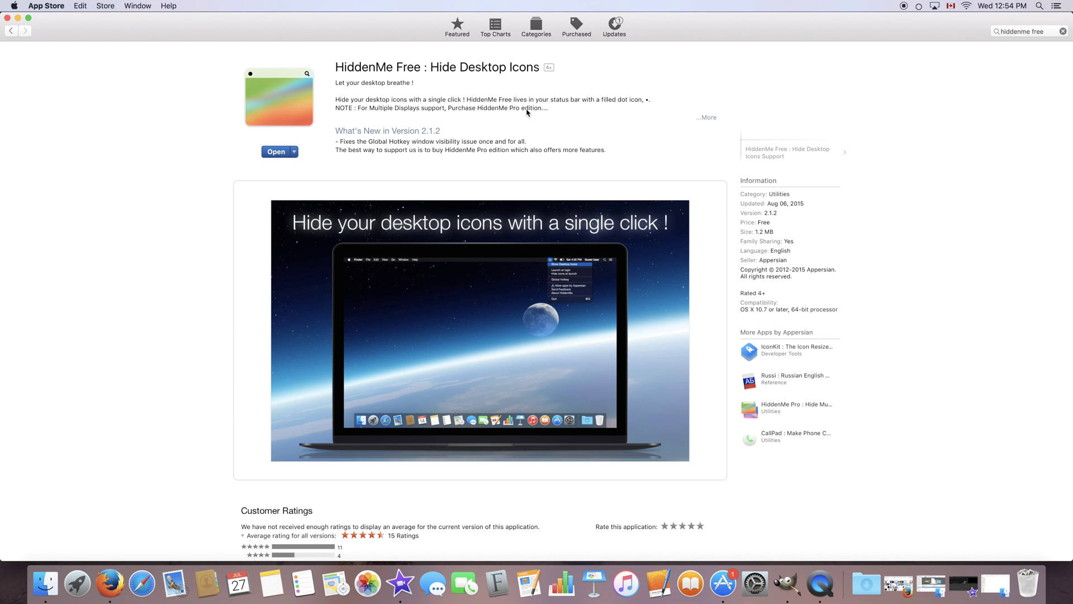
Step: Scroll through the HiddenMe Free page and back up, then quit the App Store with Cmd+Q
scroll(556, 122, down, 10)
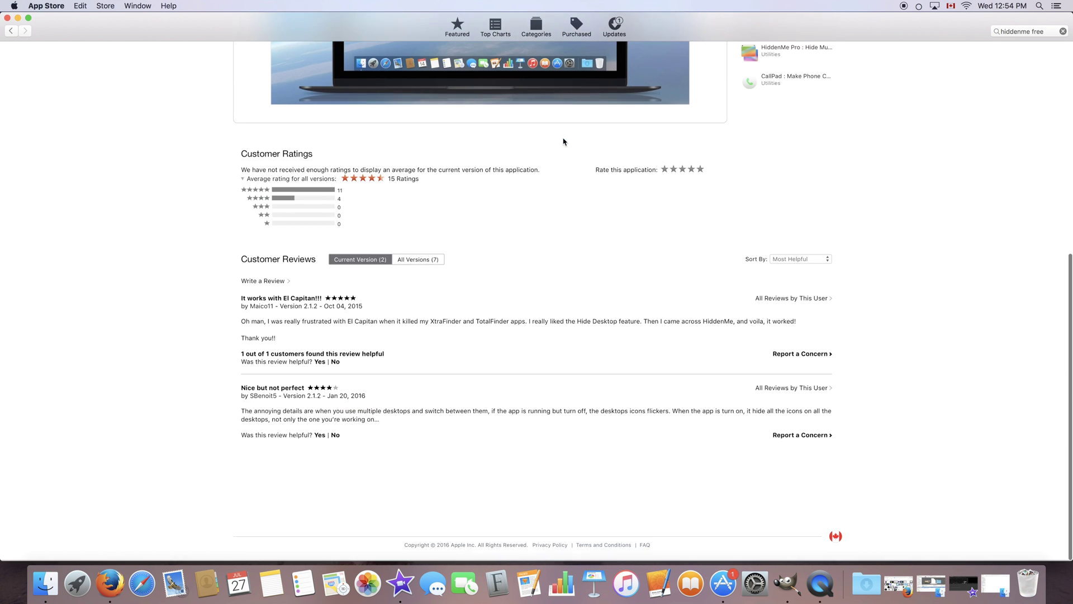
scroll(564, 143, up, 10)
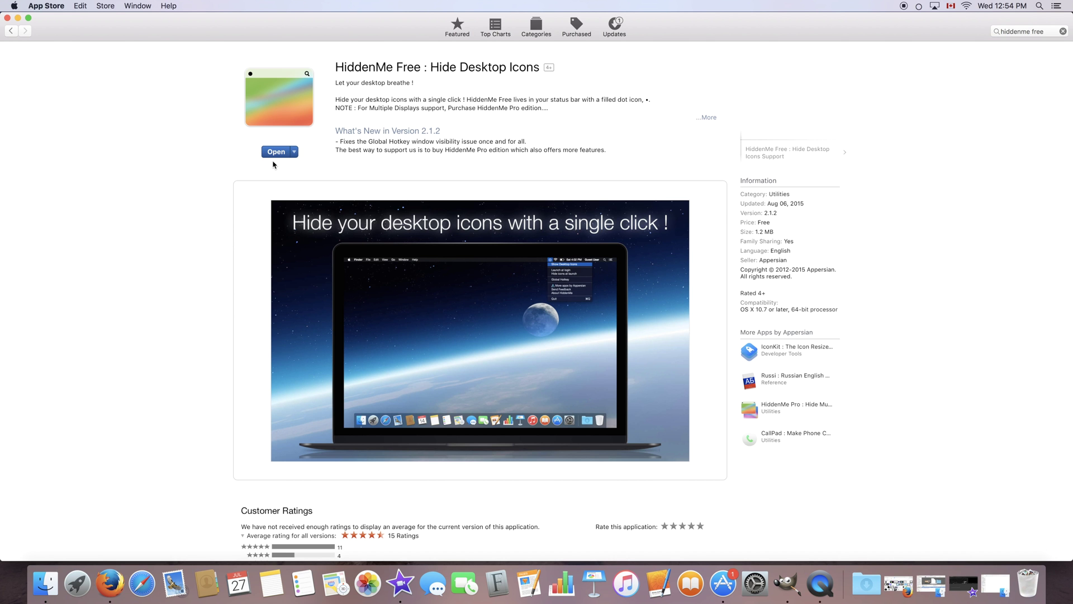
key(cmd+q)
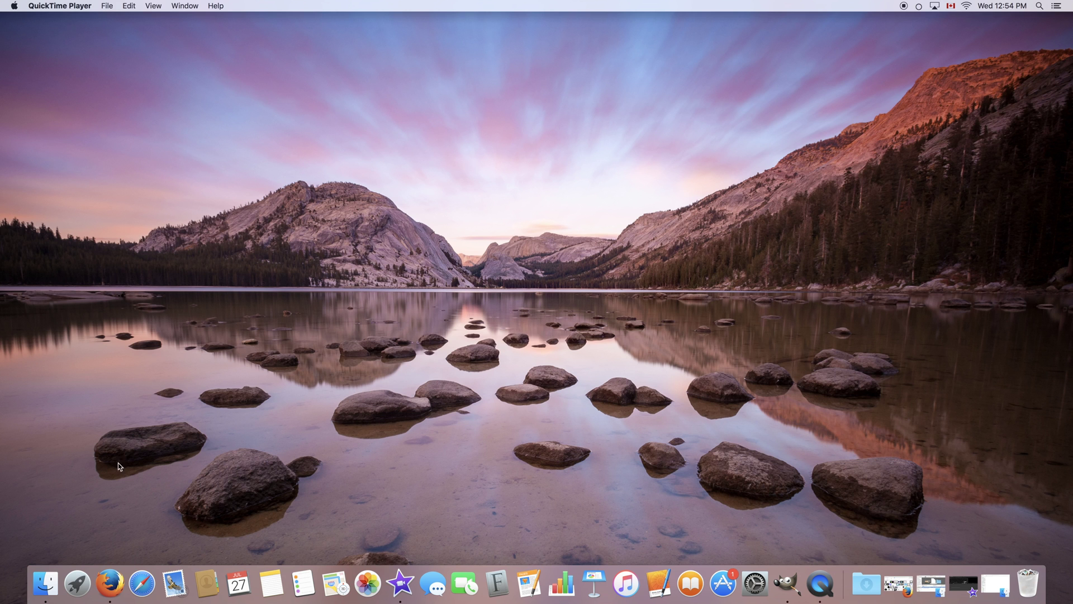
Step: Start HiddenMe Free from the Launchpad app grid
click(78, 585)
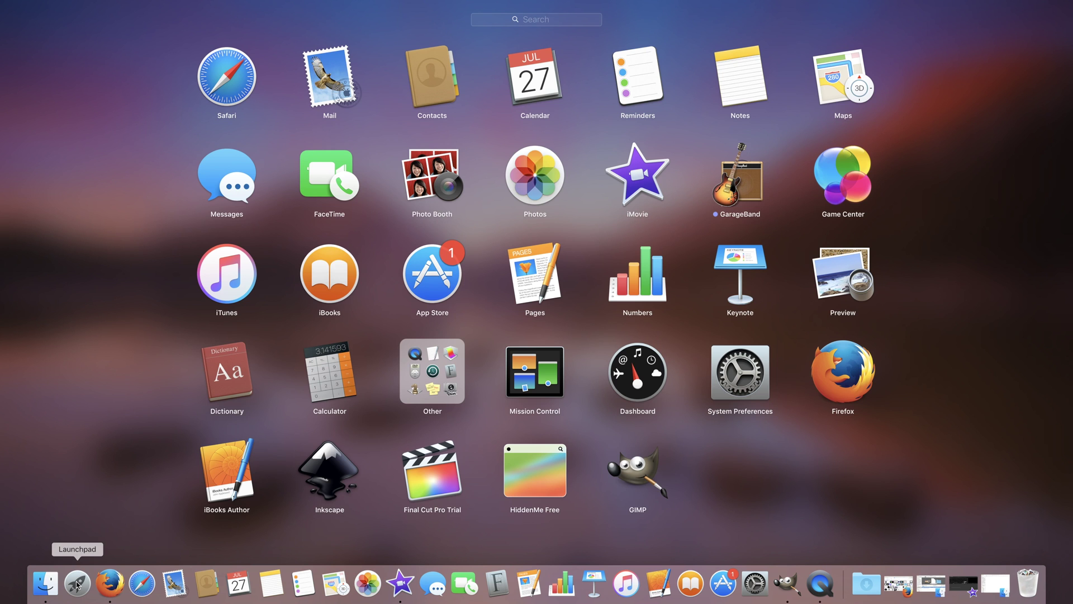
click(77, 584)
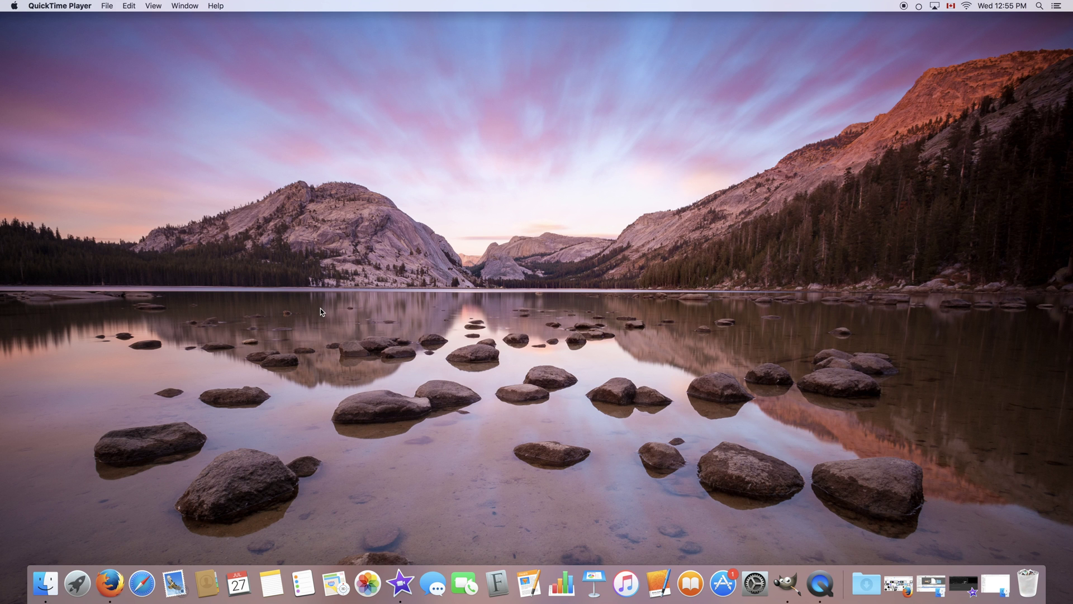
key(F4)
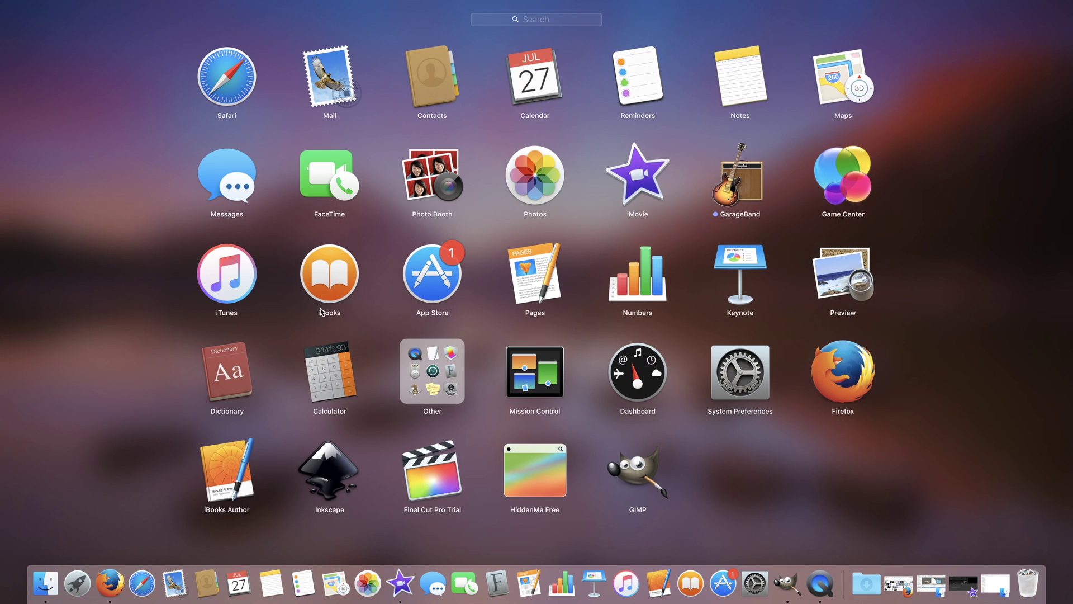
click(539, 477)
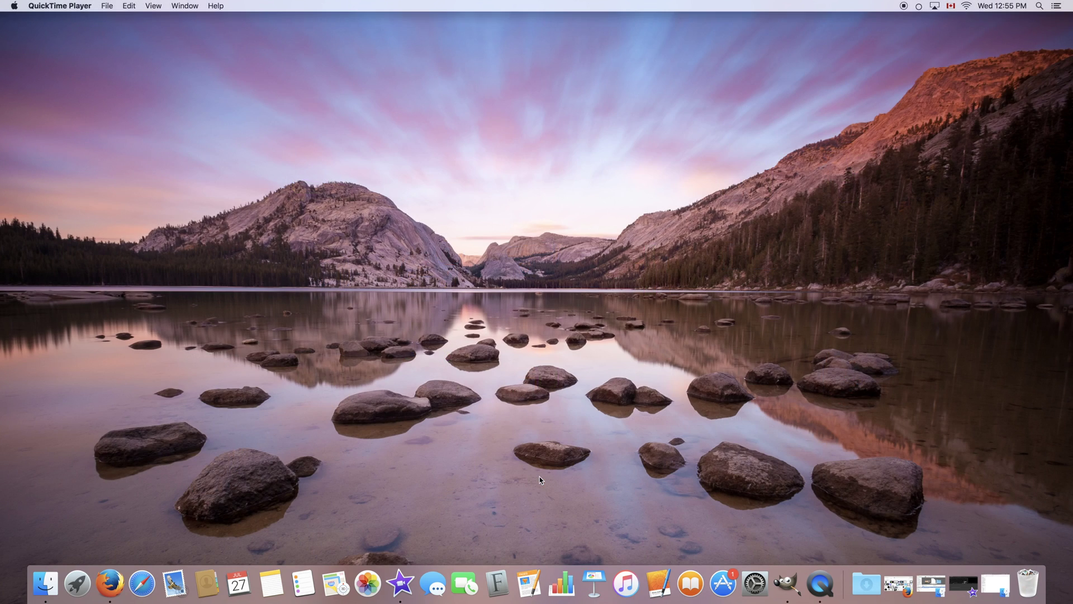
Step: Open the HiddenMe menu-bar options and dismiss them without choosing anything
click(917, 6)
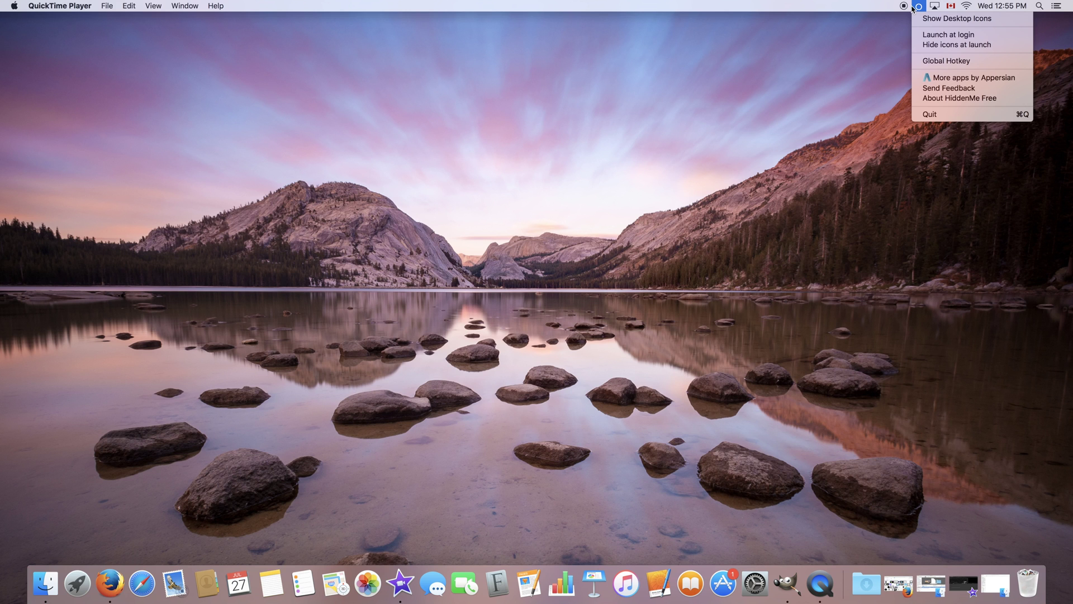
click(920, 5)
click(923, 4)
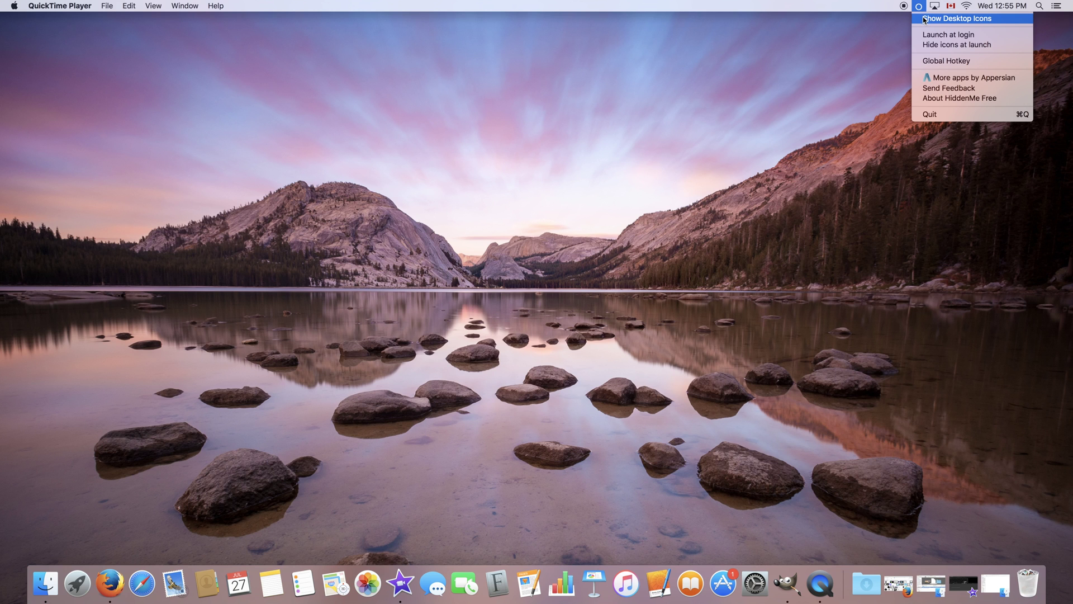
click(875, 50)
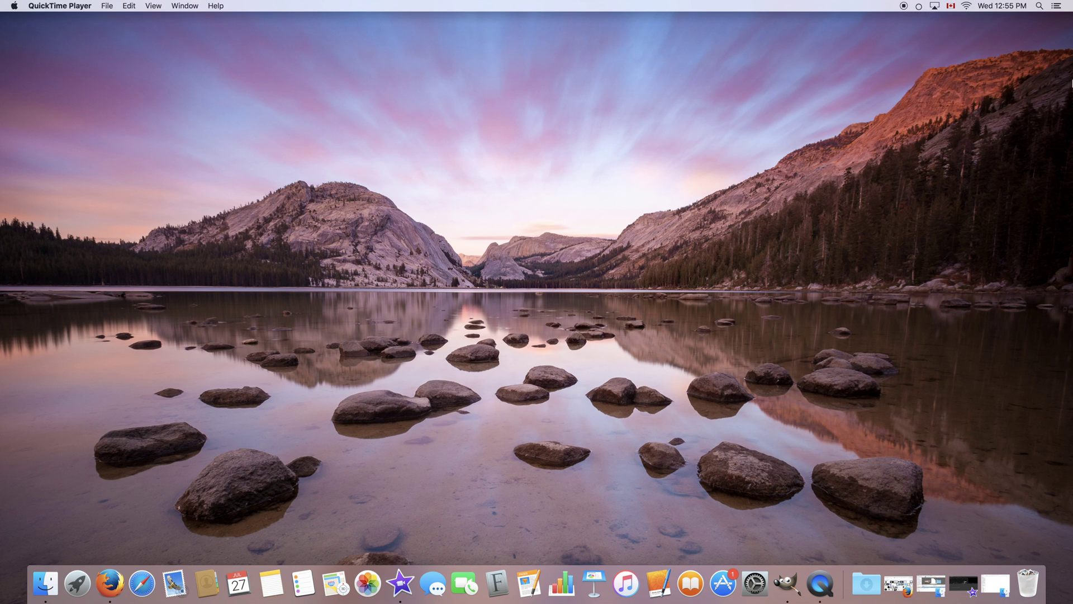
Step: Choose Show Desktop Icons from the HiddenMe menu, then reopen the options menu
click(920, 6)
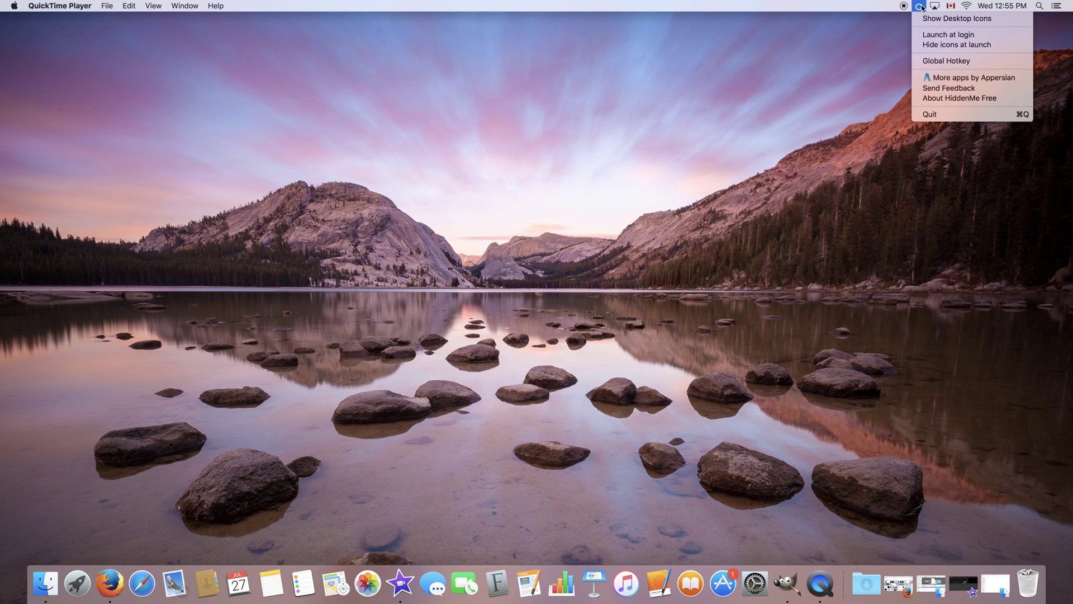
click(924, 19)
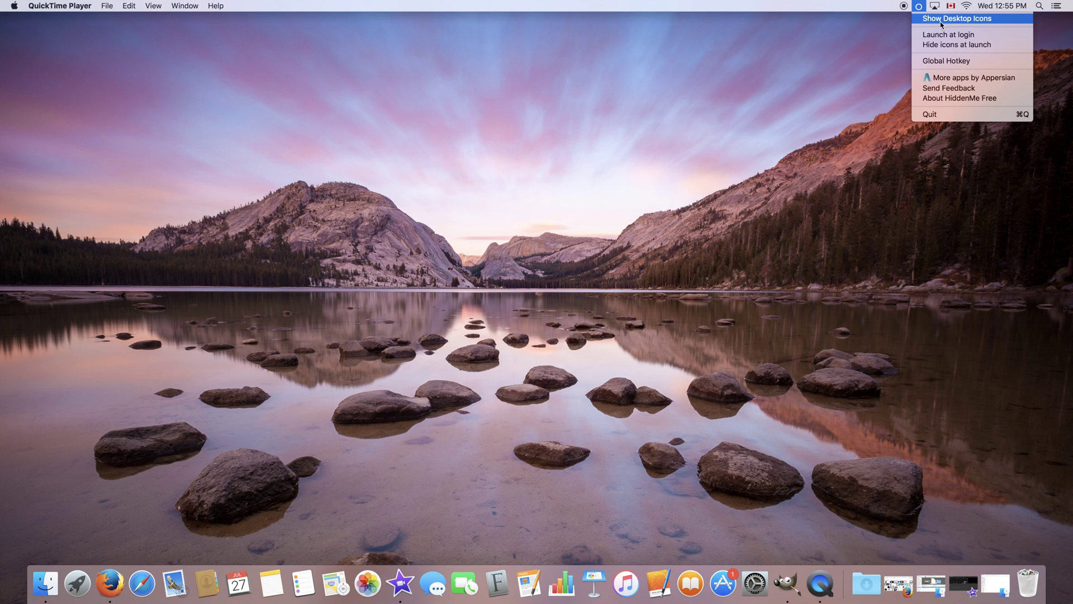
click(851, 157)
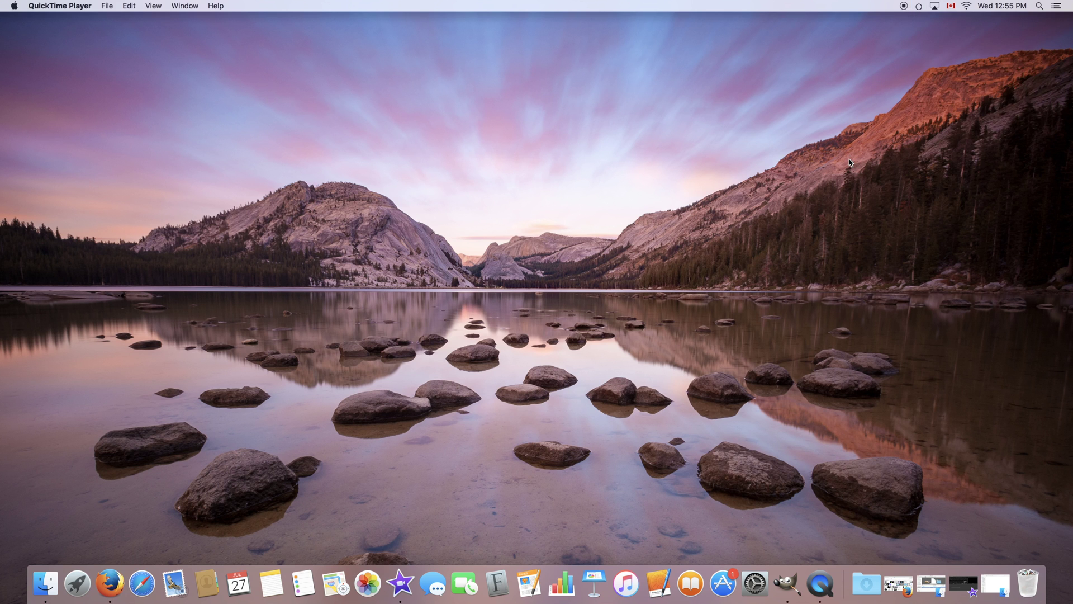
click(919, 6)
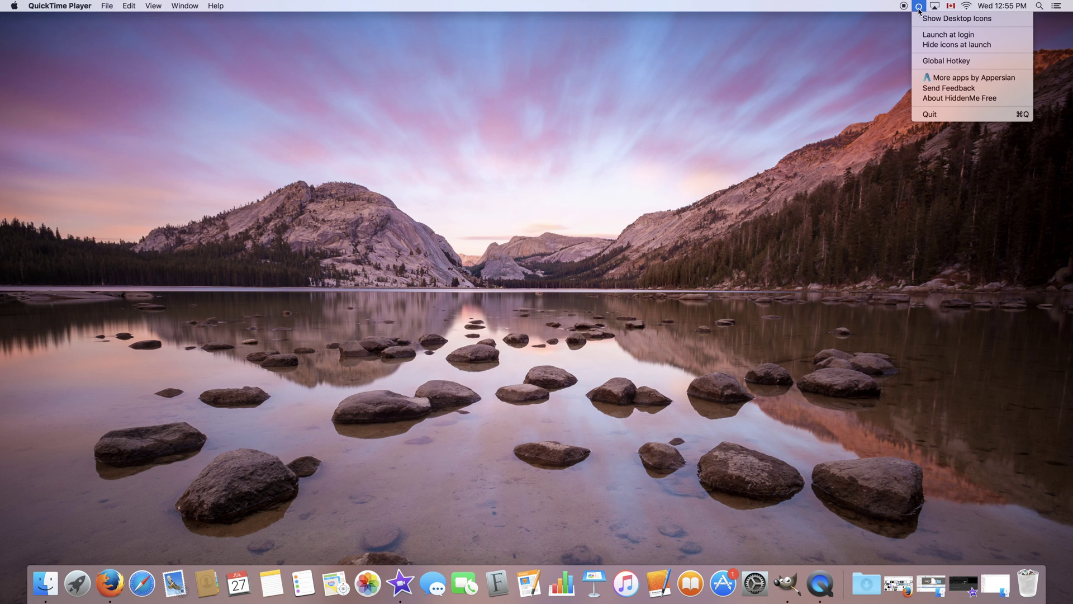
click(790, 53)
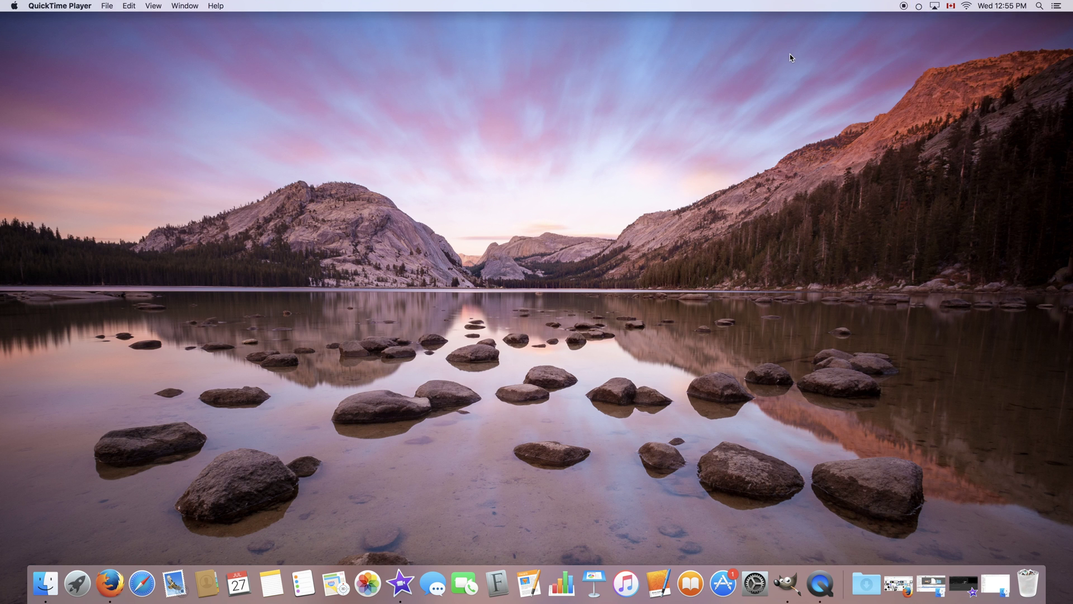
click(920, 6)
Step: Look over the HiddenMe options menu and Launchpad without changing any setting
click(919, 6)
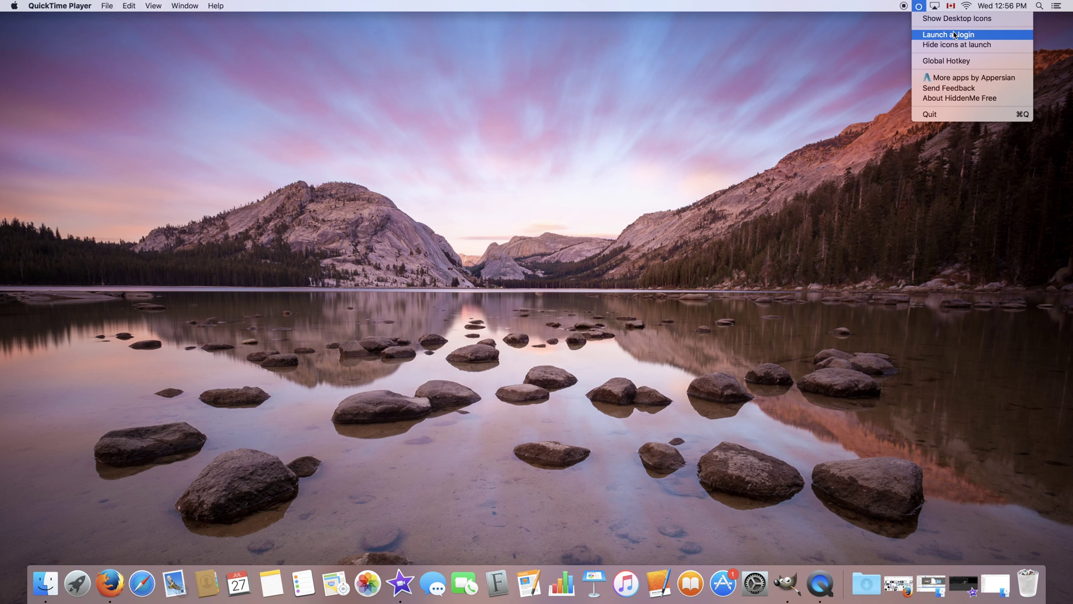
click(745, 207)
key(F4)
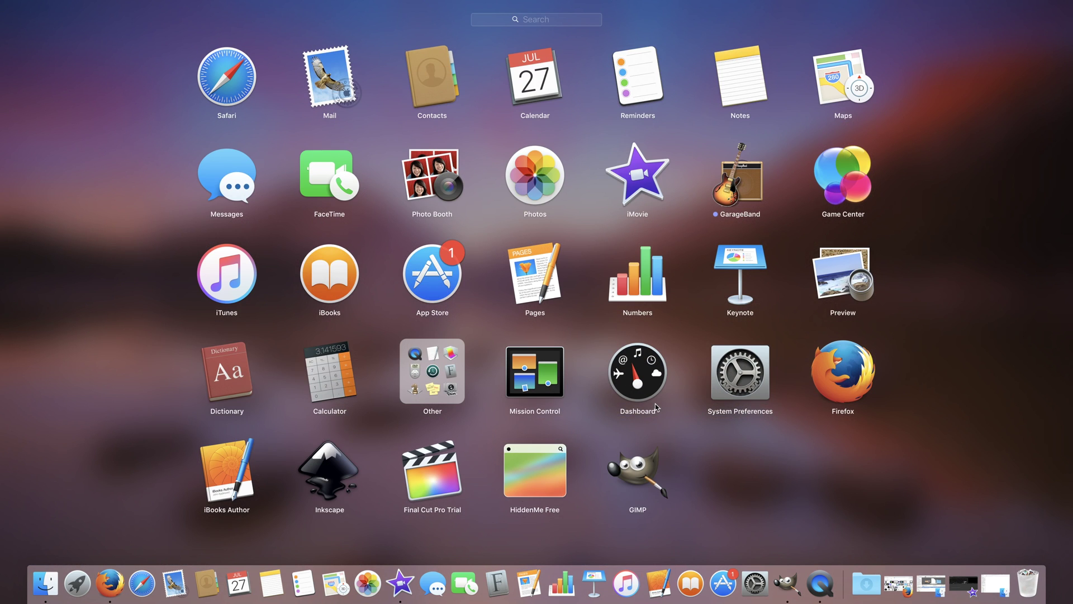
key(F4)
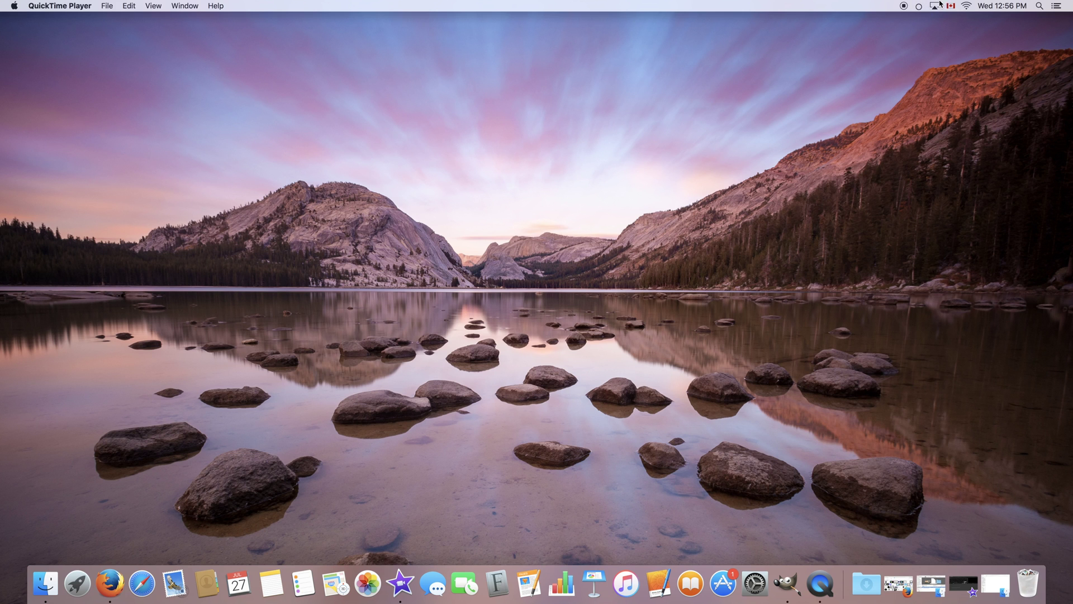
click(919, 6)
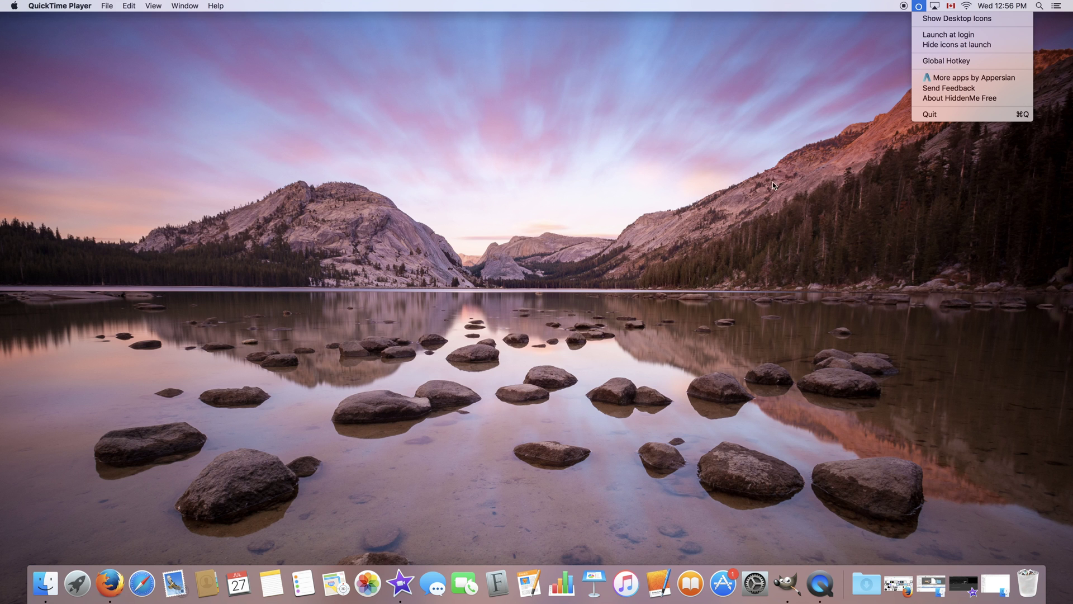
click(756, 186)
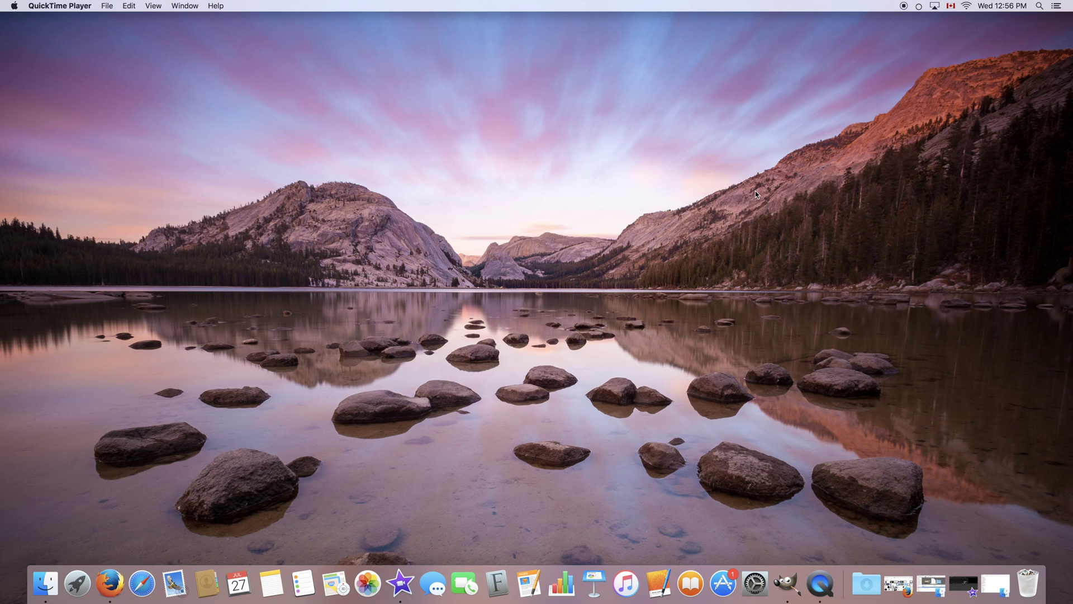
Step: Choose Show Desktop Icons from the HiddenMe menu again, then reopen and close the menu
click(919, 6)
click(921, 7)
click(919, 8)
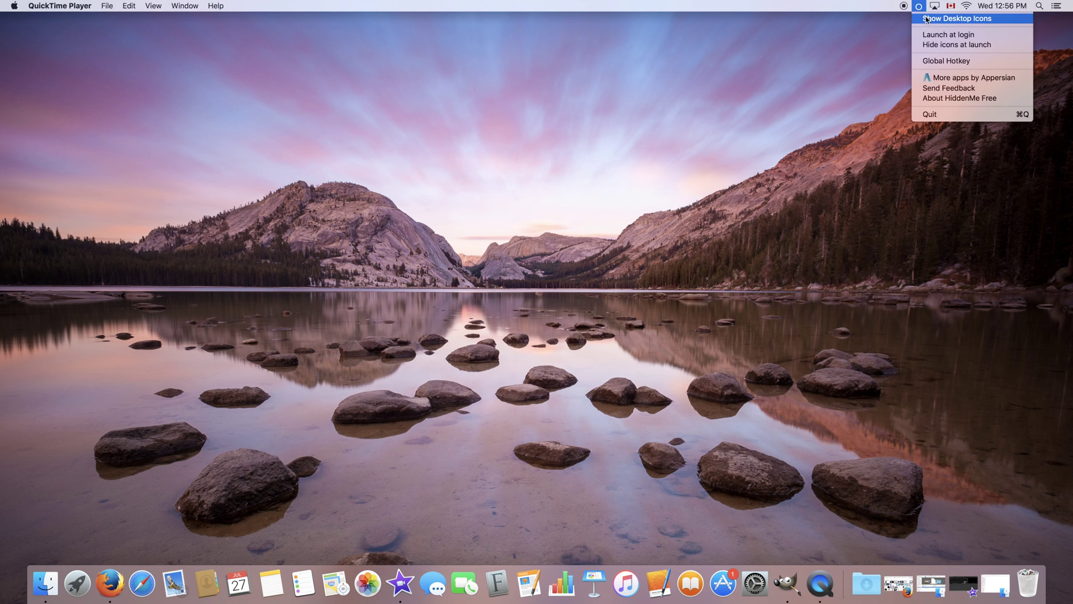
click(927, 19)
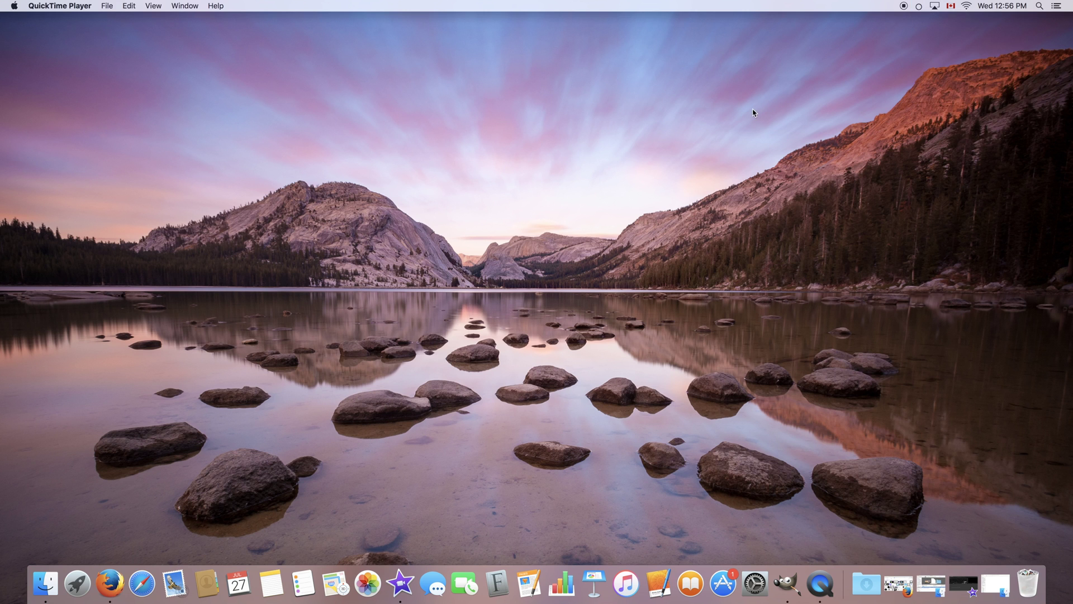
click(916, 4)
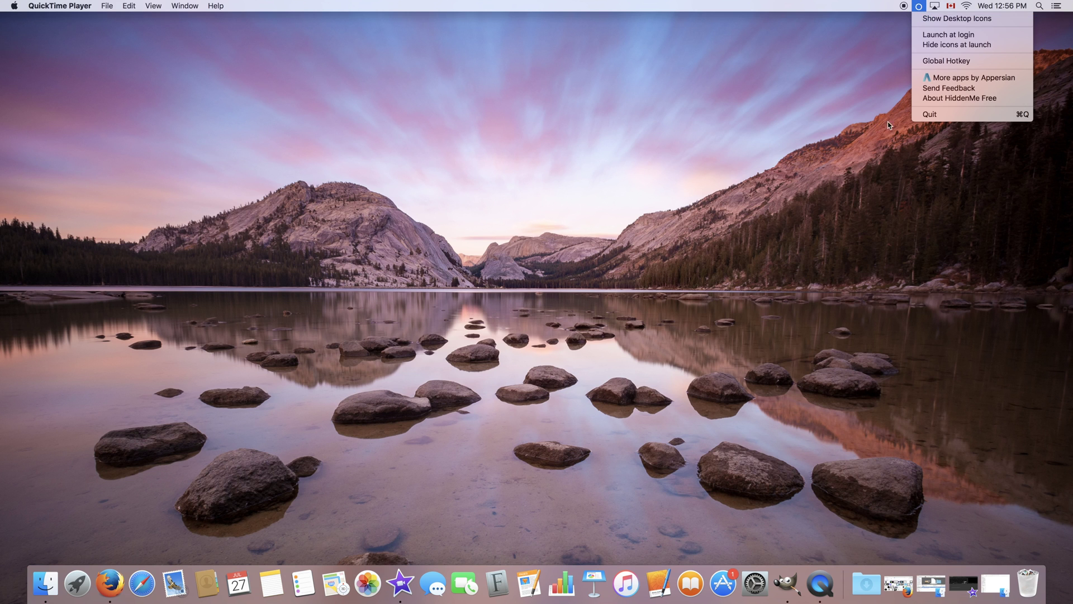
click(839, 176)
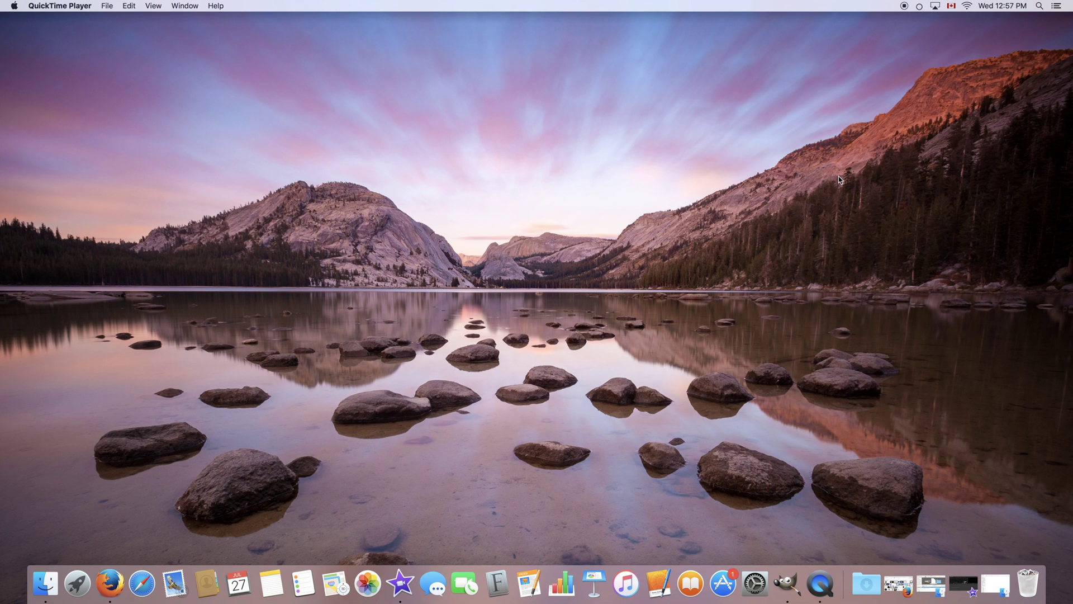